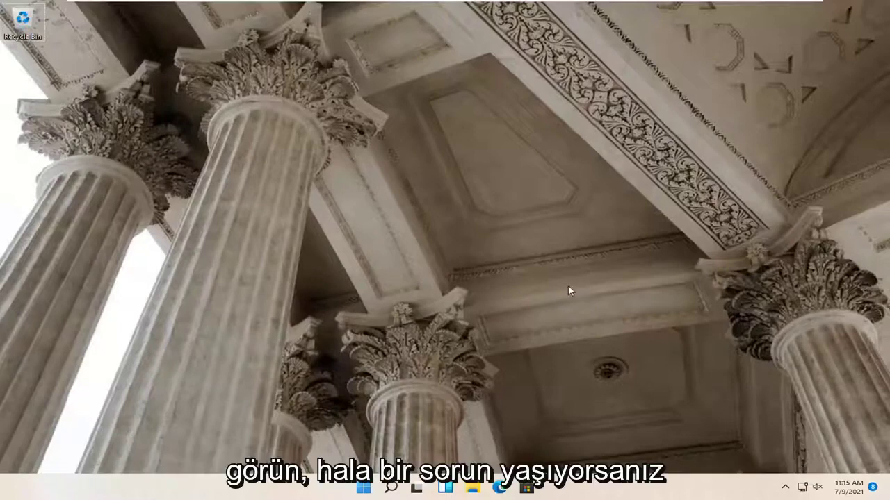
- Open the Settings app from the Start button's right-click Win+X menu
right_click(360, 490)
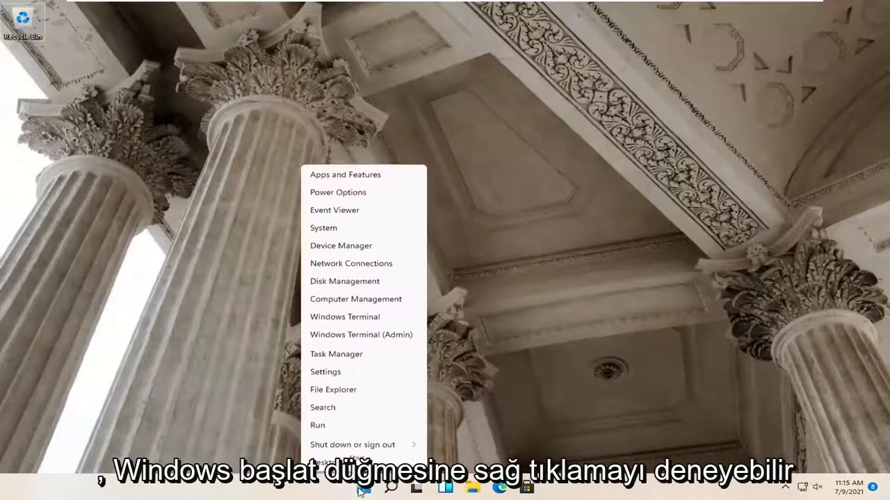
left_click(327, 370)
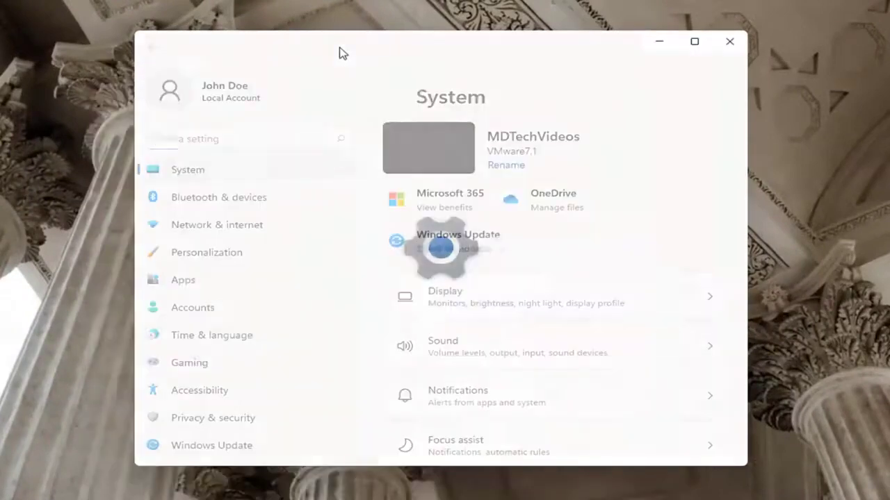
- Go to System > Troubleshoot > Other troubleshooters and scroll down to the Bluetooth entry
left_click(186, 177)
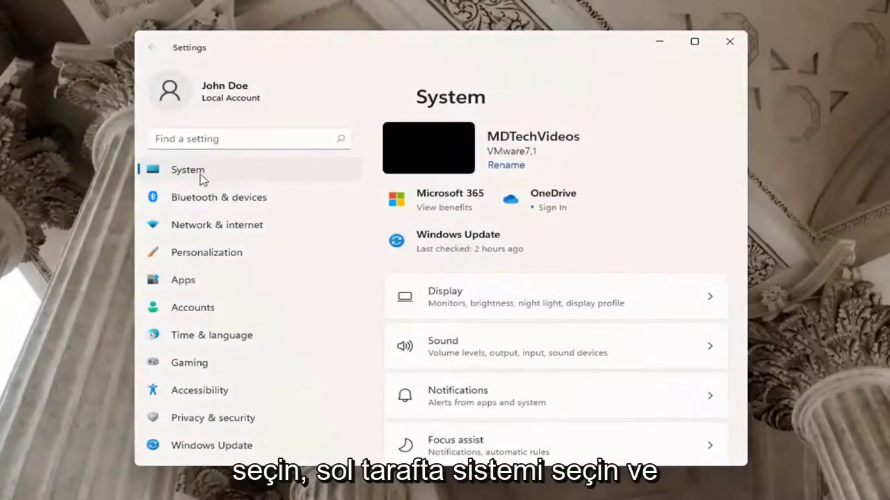
scroll(466, 334, "down", 5)
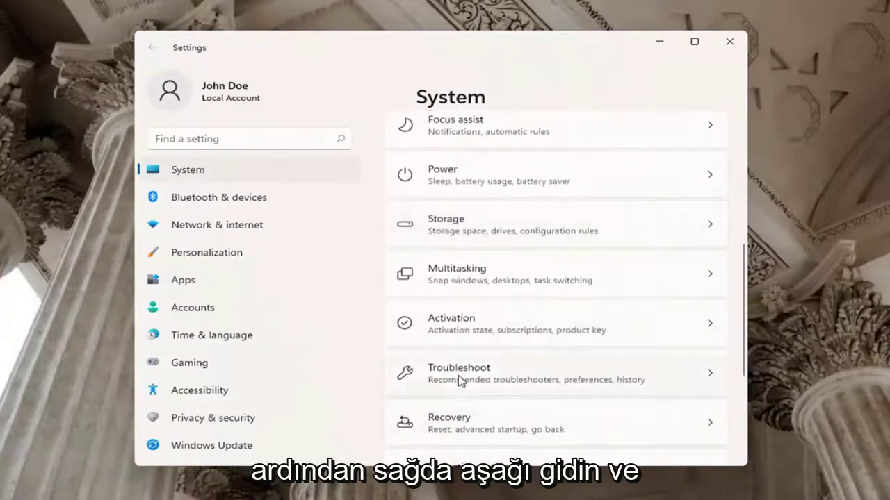
left_click(460, 374)
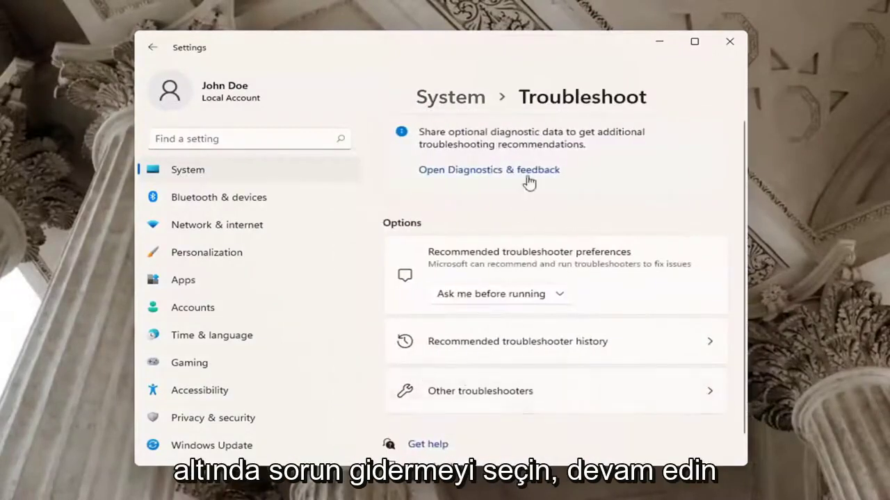
left_click(505, 396)
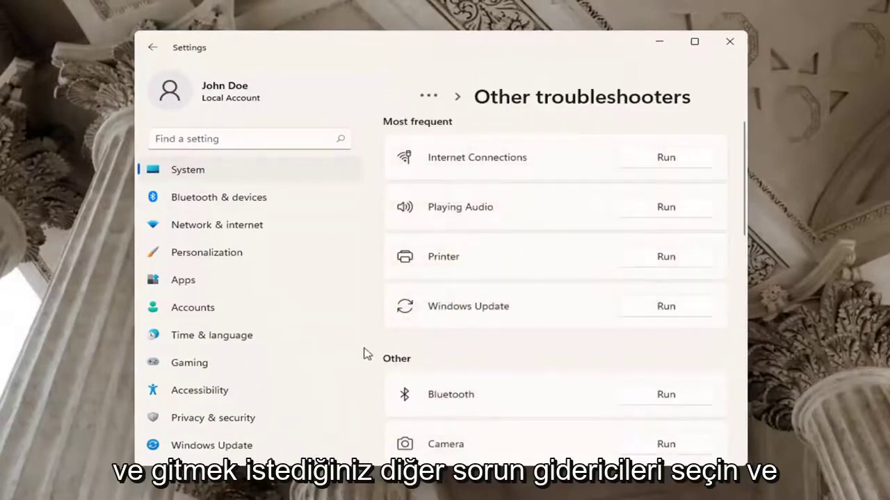
scroll(445, 347, "down", 1)
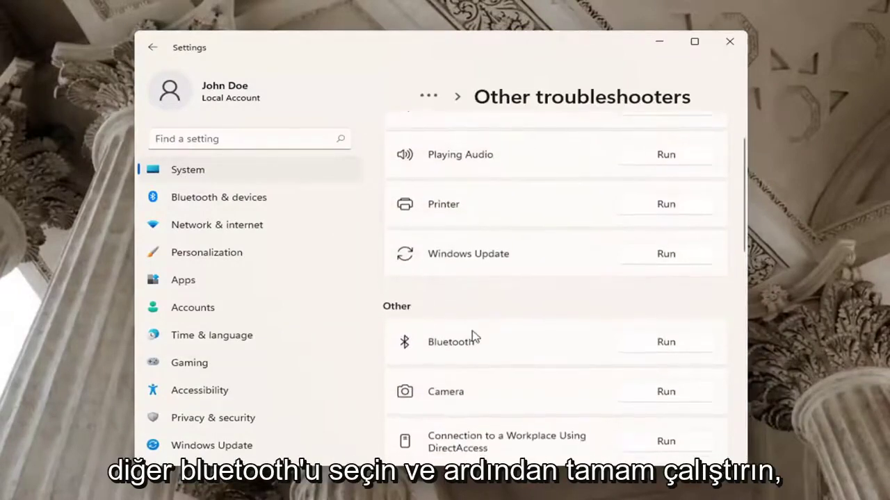
- Run the Bluetooth troubleshooter, continue past its no-Bluetooth-capability finding, and close it
left_click(661, 344)
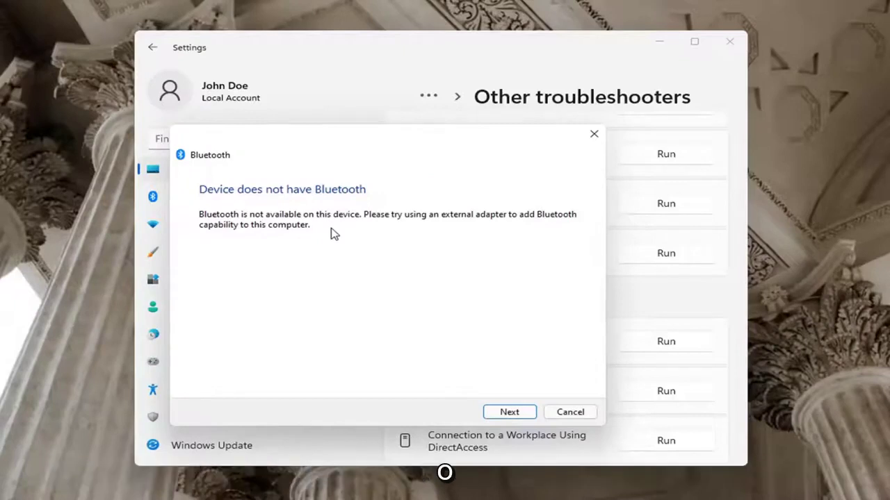
left_click(511, 413)
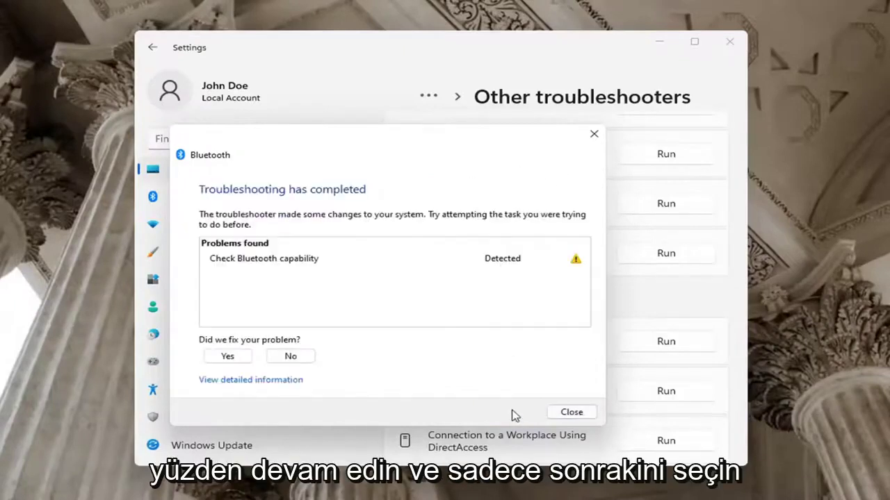
left_click(592, 134)
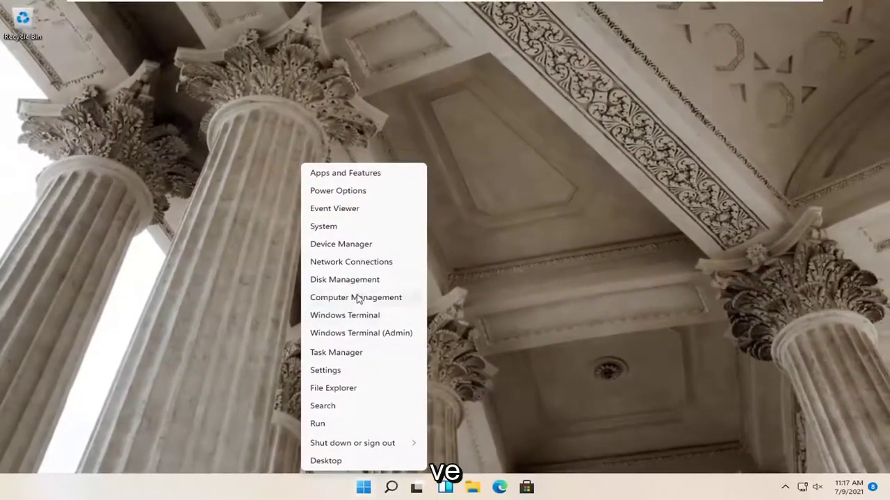
- Open Device Manager, expand Batteries, and view Microsoft AC Adapter's driver actions without choosing any
left_click(340, 246)
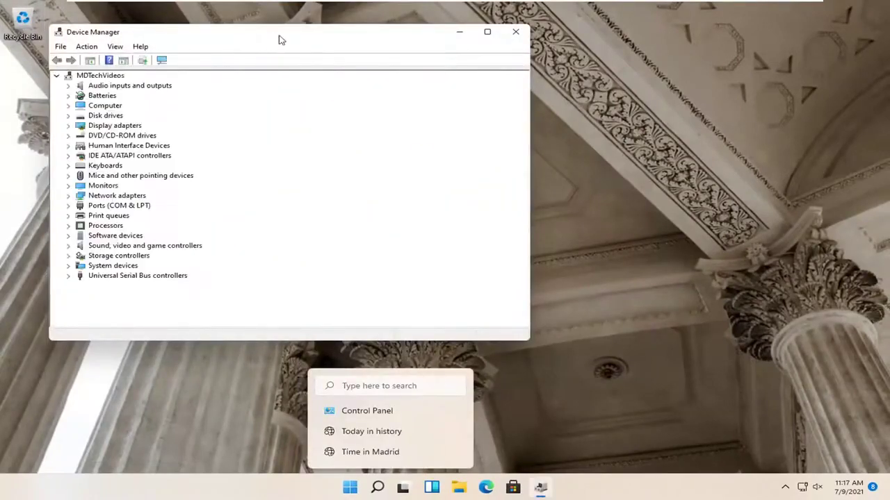
left_click_drag(278, 38, 427, 44)
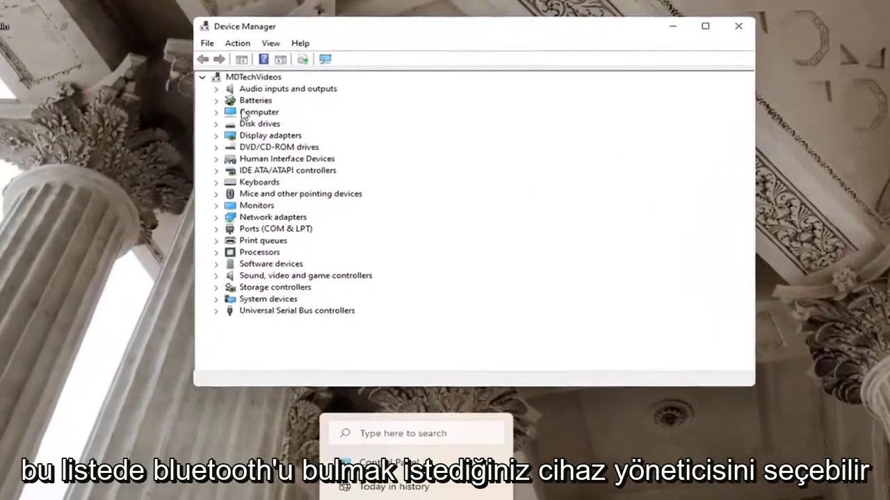
double_click(249, 100)
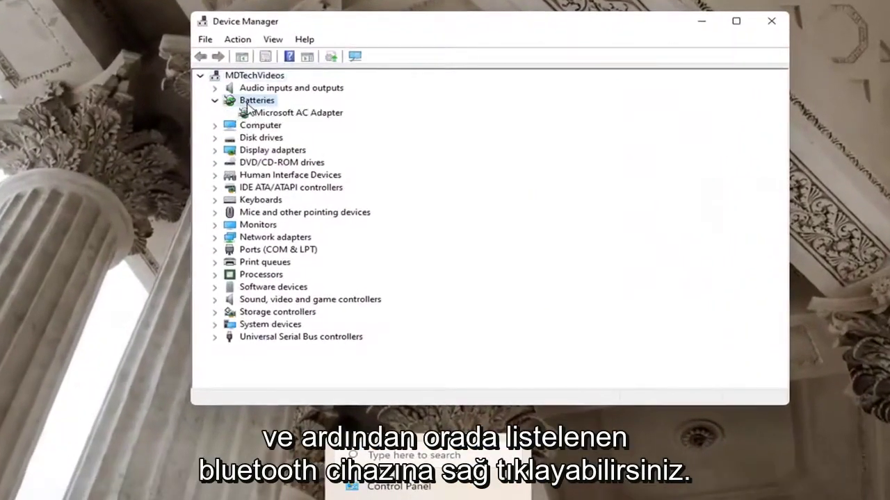
left_click(276, 115)
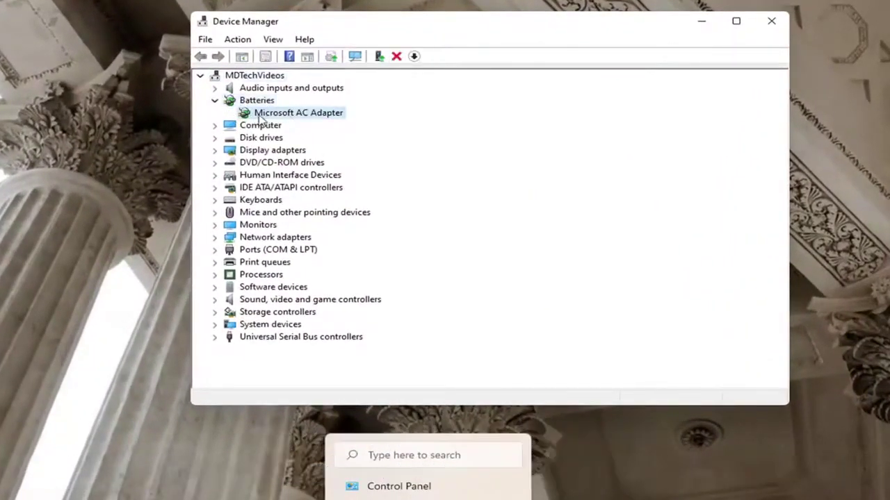
right_click(270, 118)
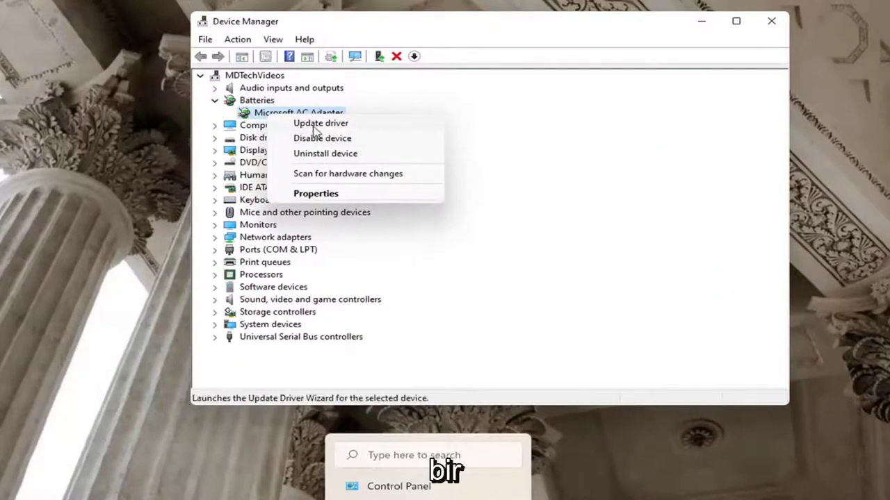
left_click(259, 116)
left_click(214, 101)
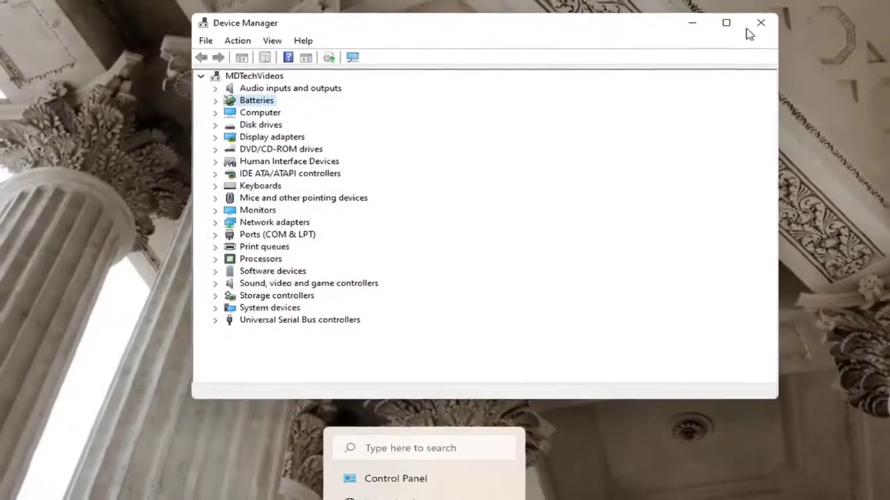
- Close Device Manager and reopen Settings from the Win+X menu on the System page
left_click(771, 21)
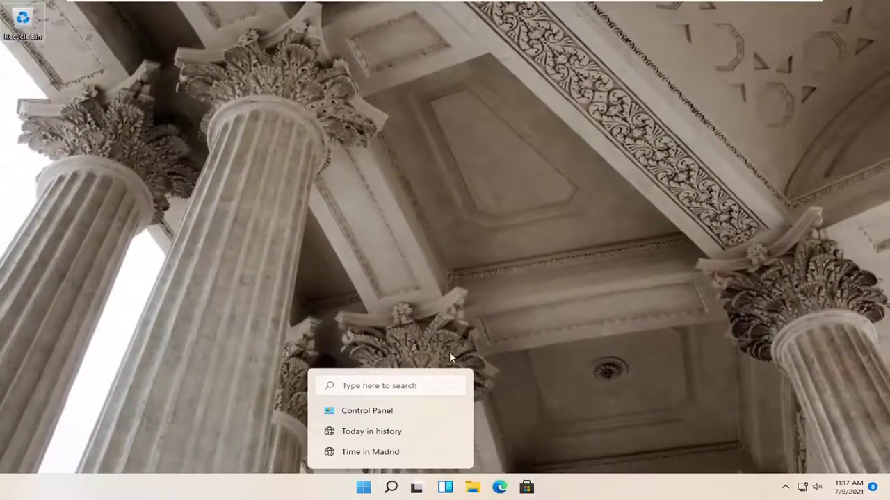
left_click(364, 488)
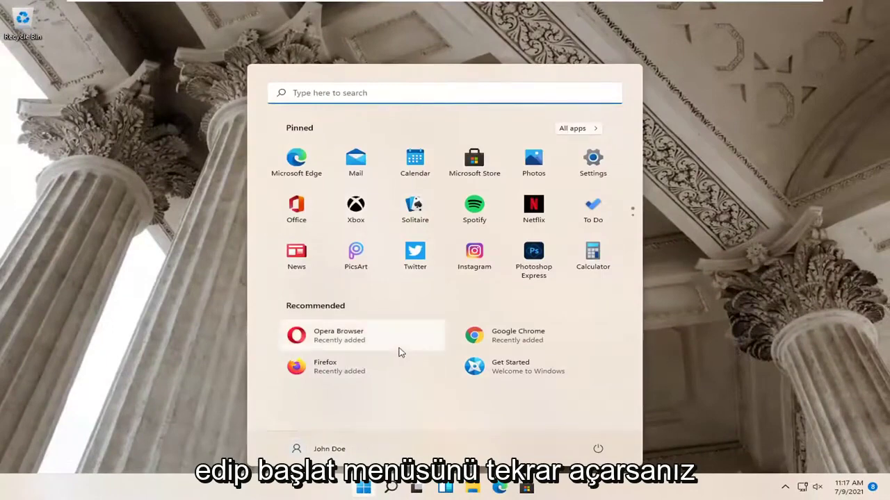
left_click(716, 262)
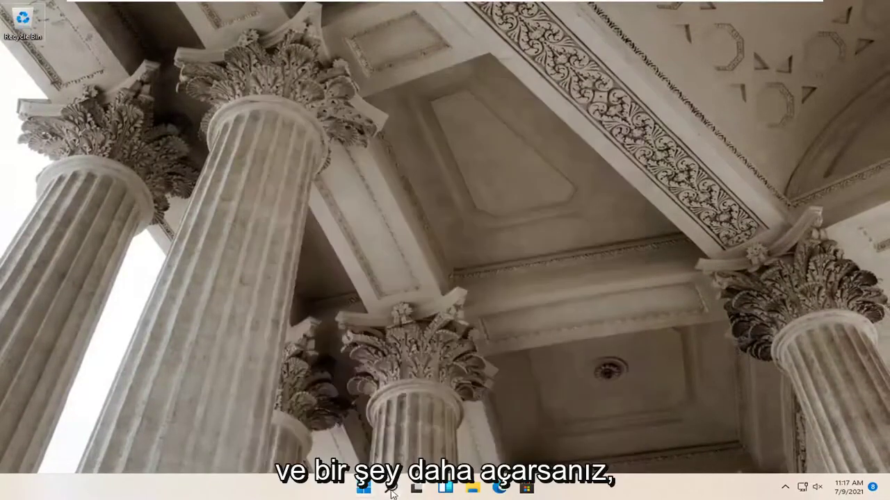
right_click(363, 488)
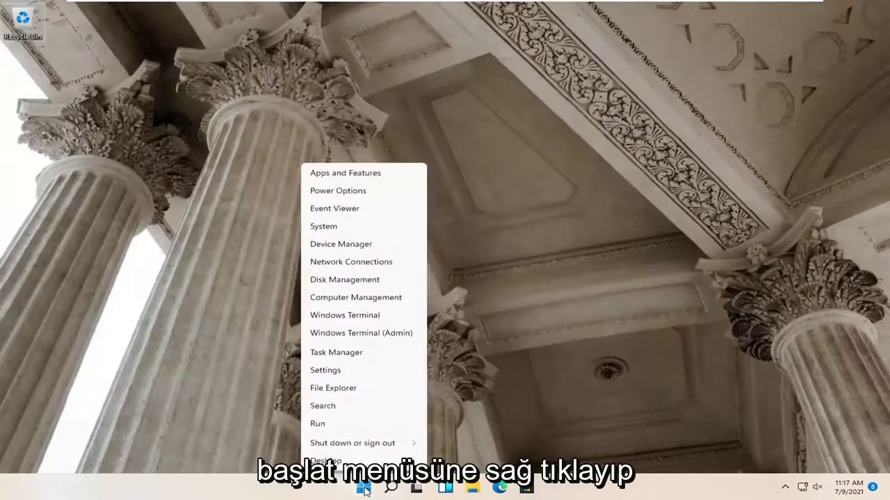
left_click(330, 372)
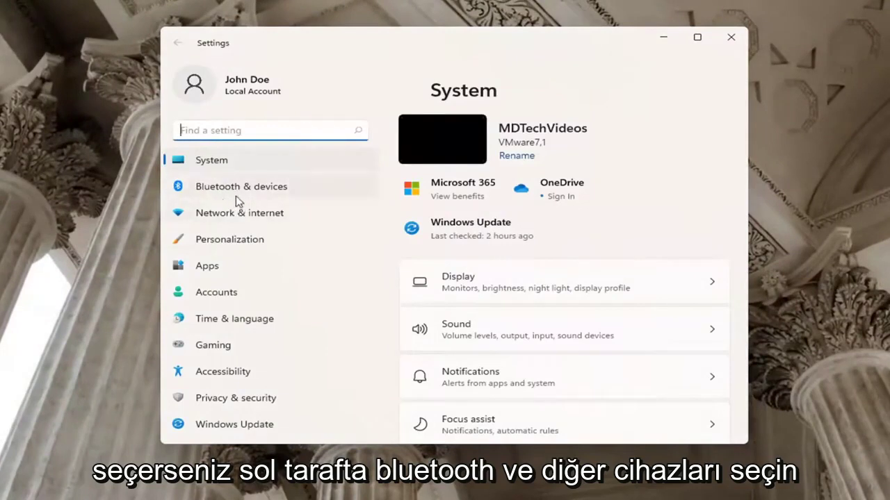
- In Bluetooth & devices, try adding a Bluetooth device, dismiss the Couldn't connect notice, close Settings
left_click(218, 187)
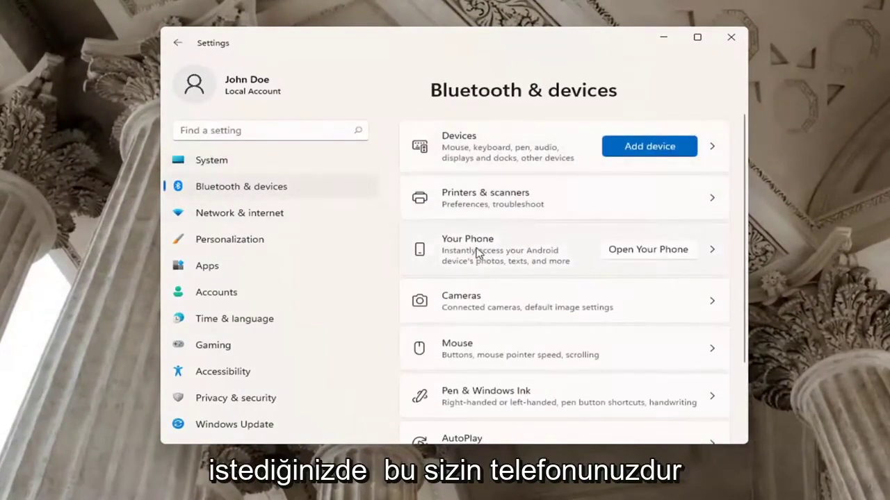
scroll(540, 257, "down", 1)
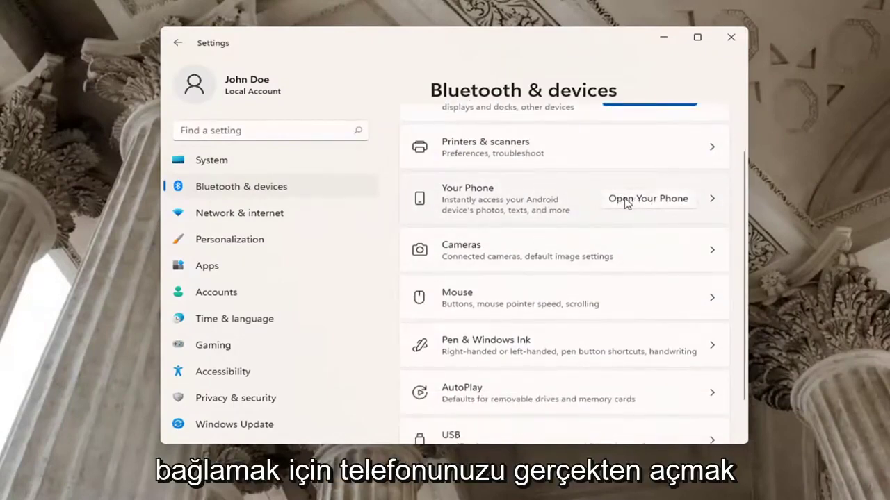
scroll(626, 202, "down", 1)
scroll(626, 203, "up", 2)
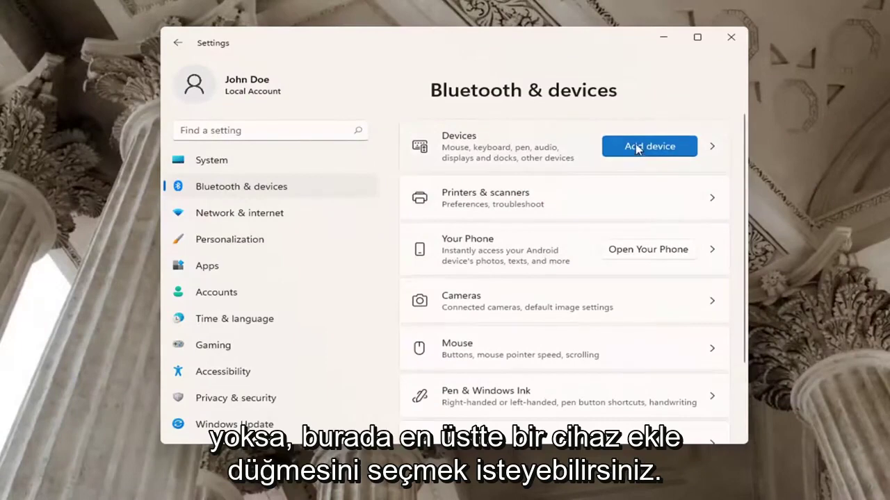
left_click(605, 141)
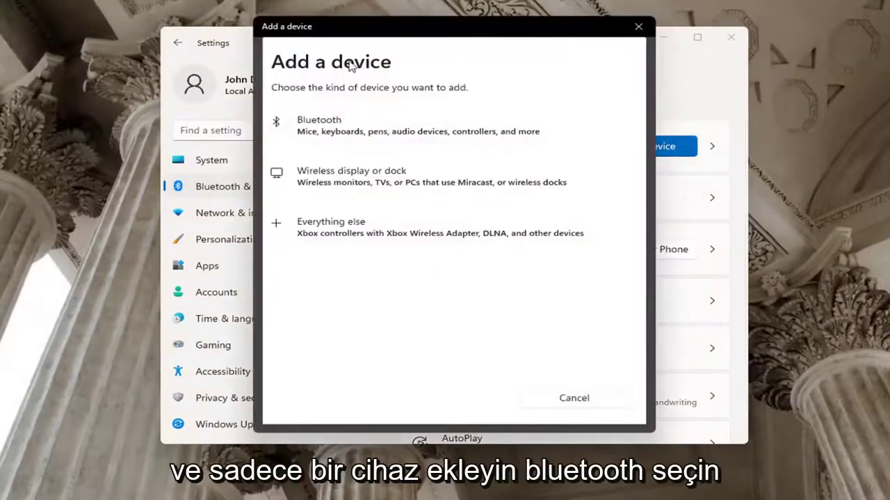
left_click(314, 133)
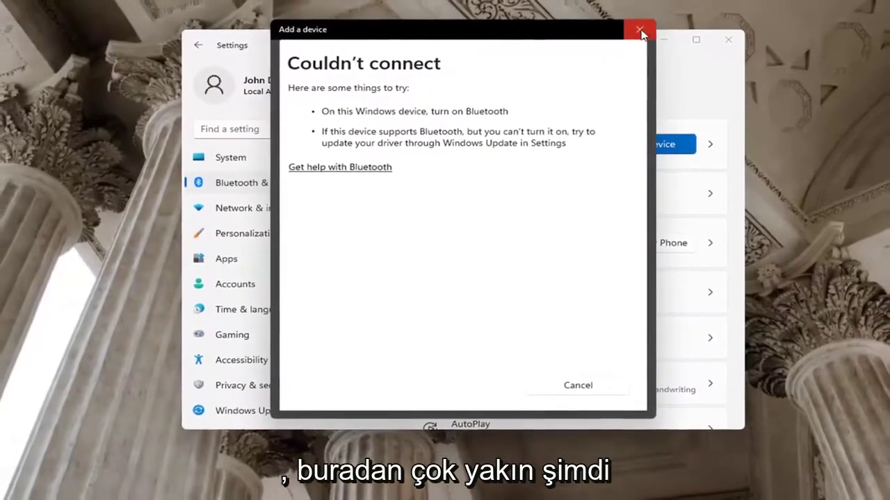
left_click(638, 26)
left_click(665, 38)
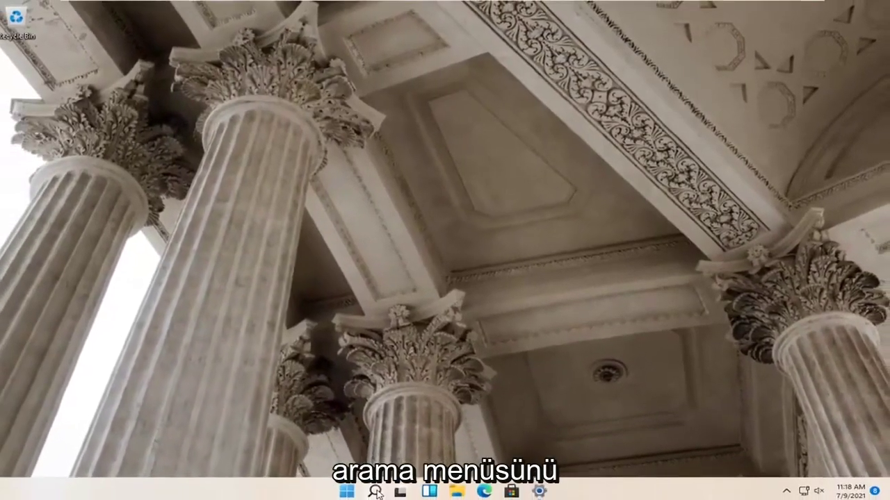
- Search 'control panel' to open it, set View by to Category, and open Network and Internet
left_click(377, 488)
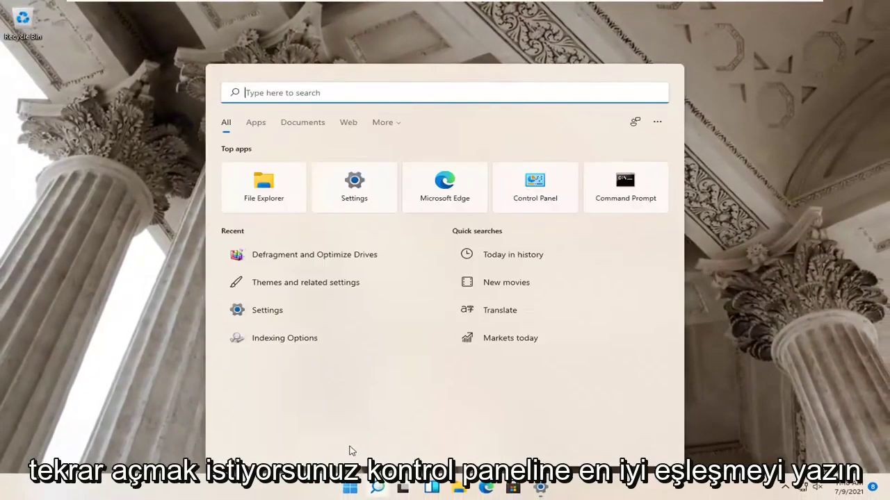
type("control panel")
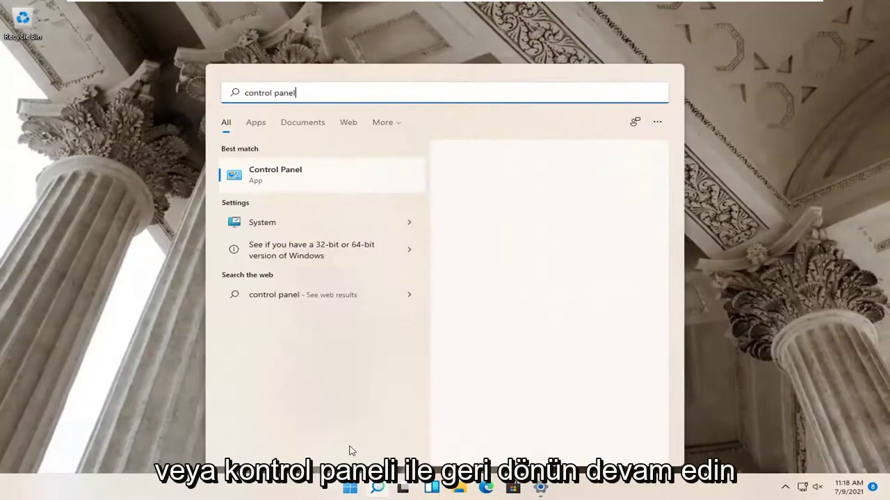
left_click(297, 174)
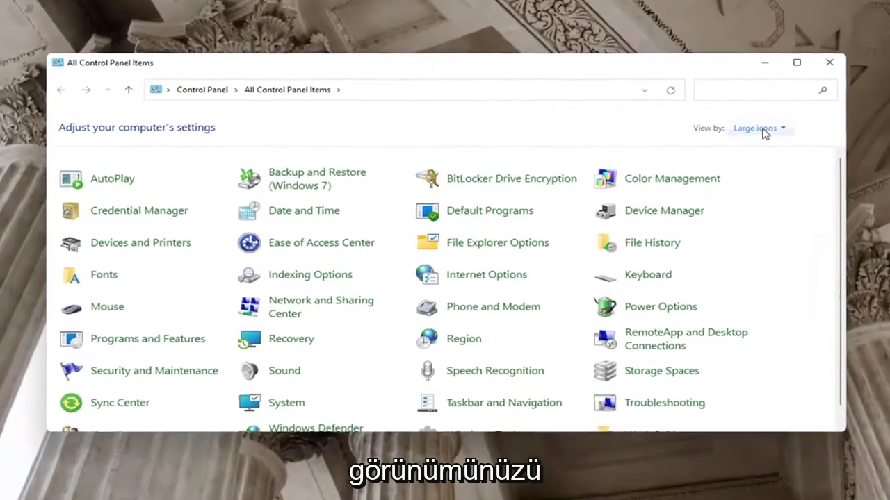
left_click(725, 137)
left_click(776, 144)
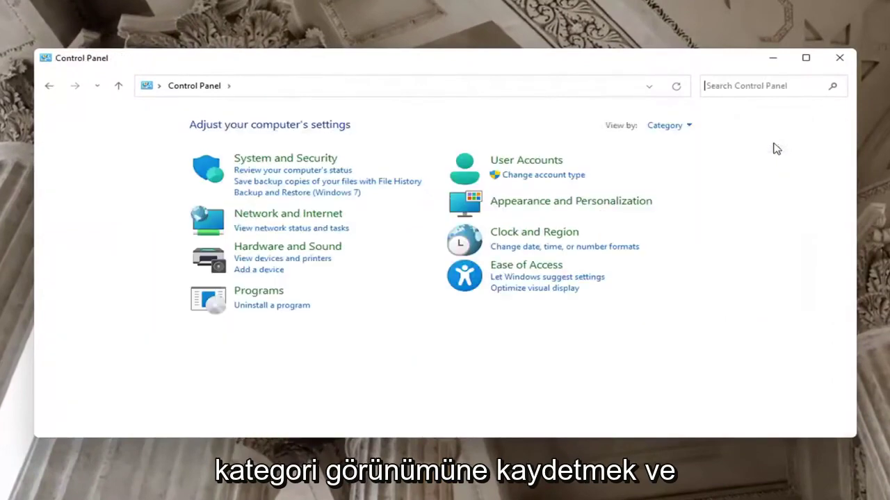
left_click(320, 216)
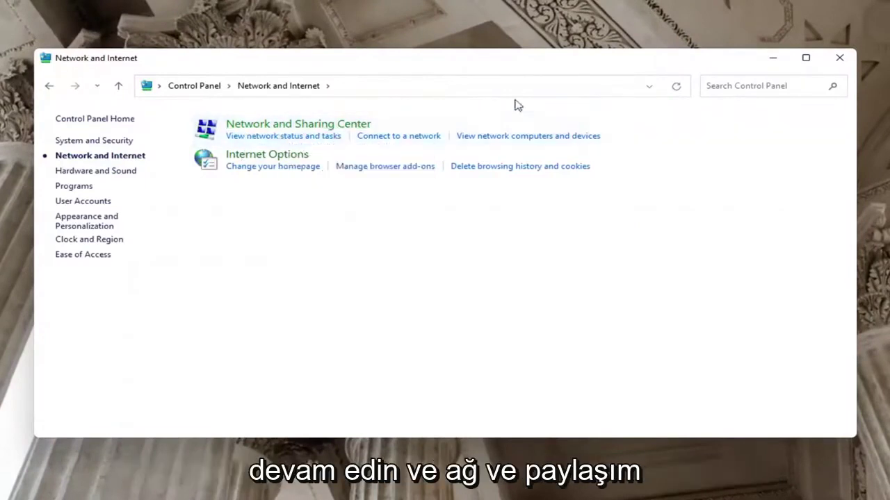
- Open advanced sharing settings from Network and Sharing Center, leaving Public network discovery off
left_click(330, 123)
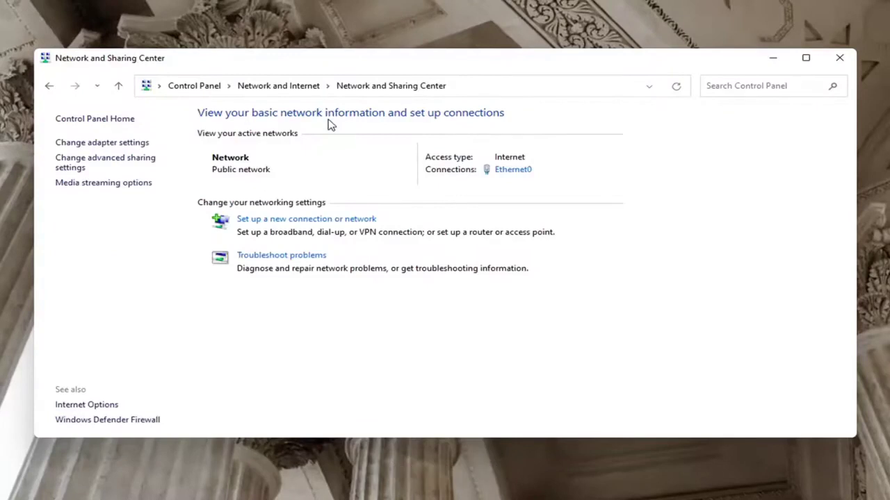
left_click(86, 160)
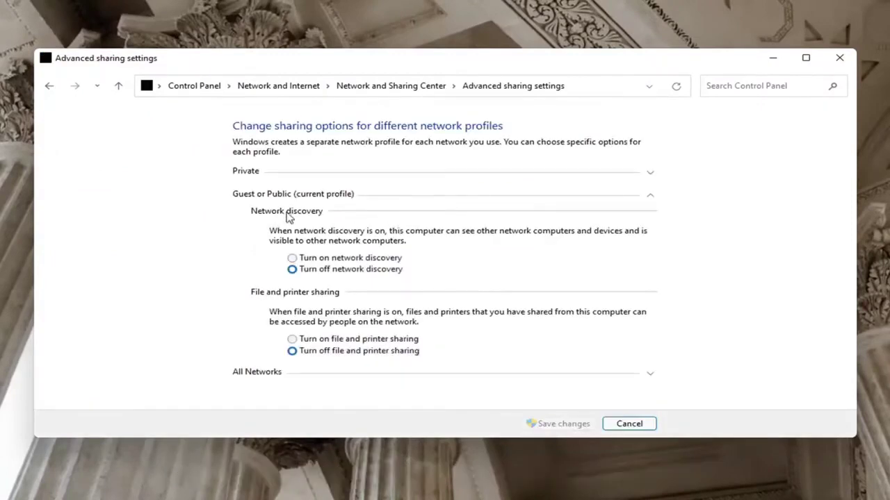
left_click(292, 258)
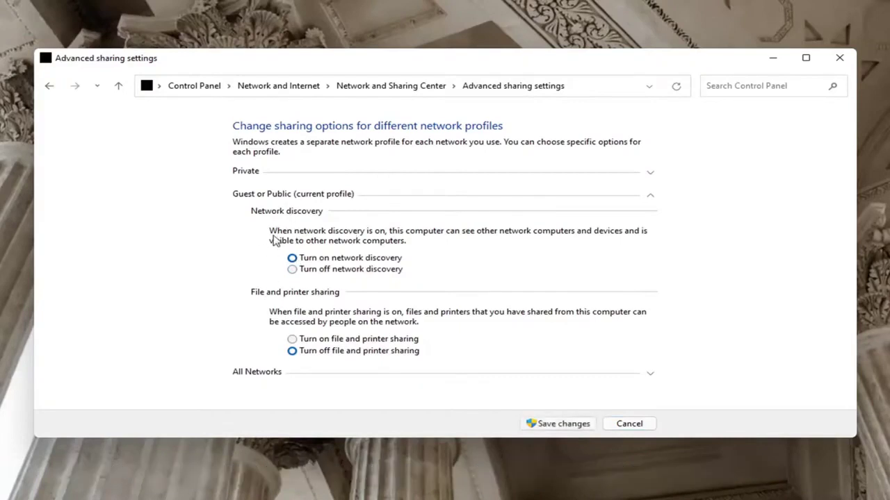
left_click(293, 270)
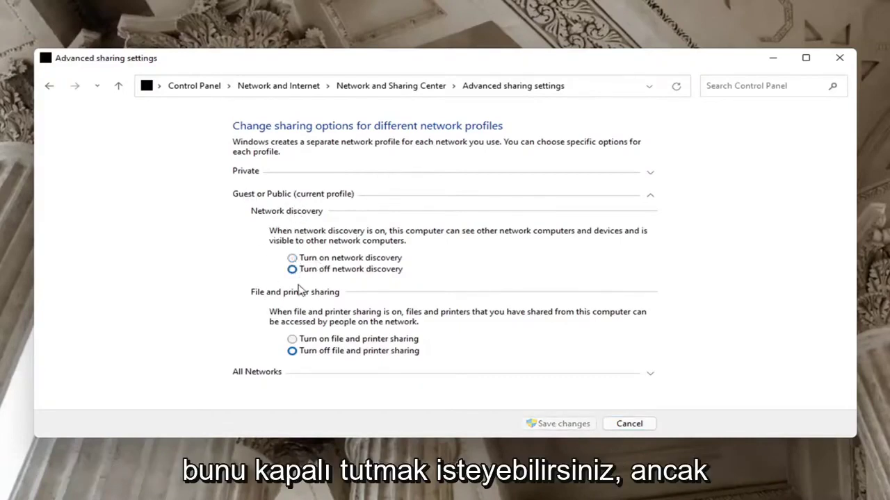
- Turn on file and printer sharing for the Private profile, save the changes, and close the window
left_click(297, 173)
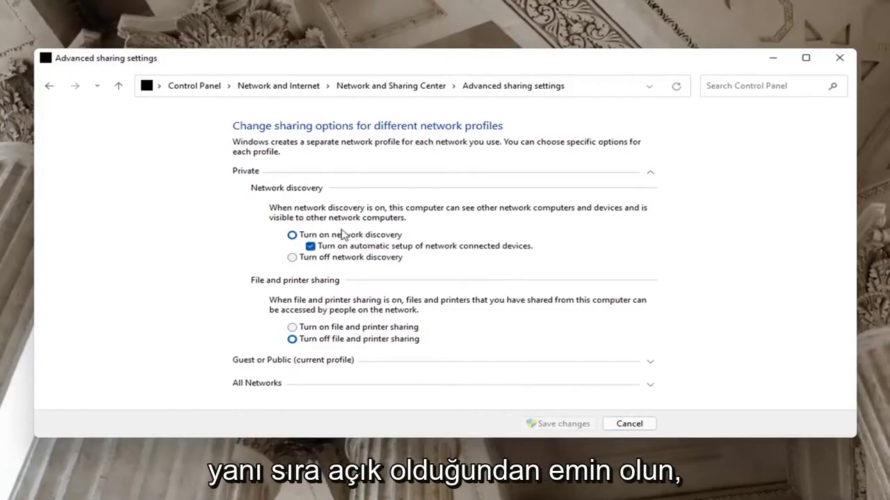
left_click(300, 330)
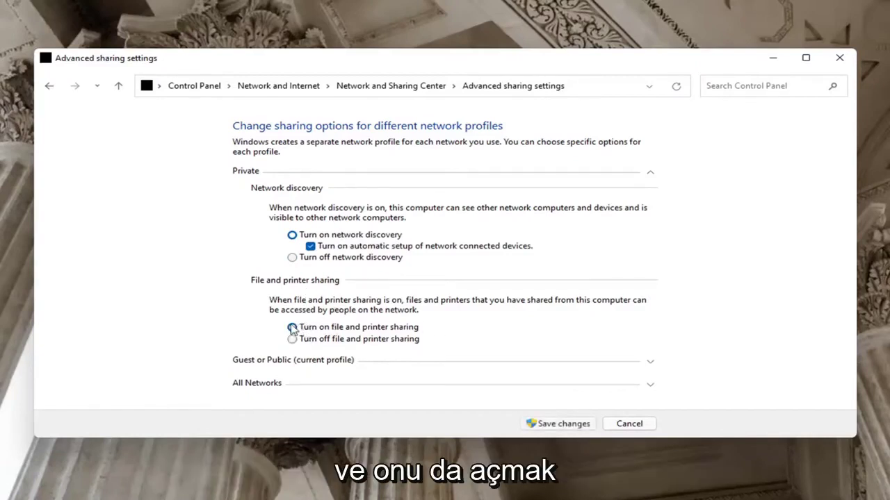
left_click(556, 424)
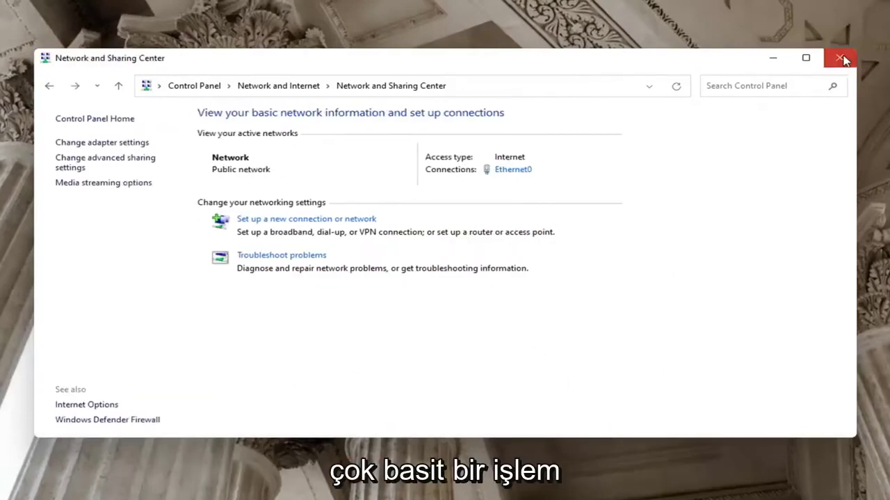
left_click(840, 57)
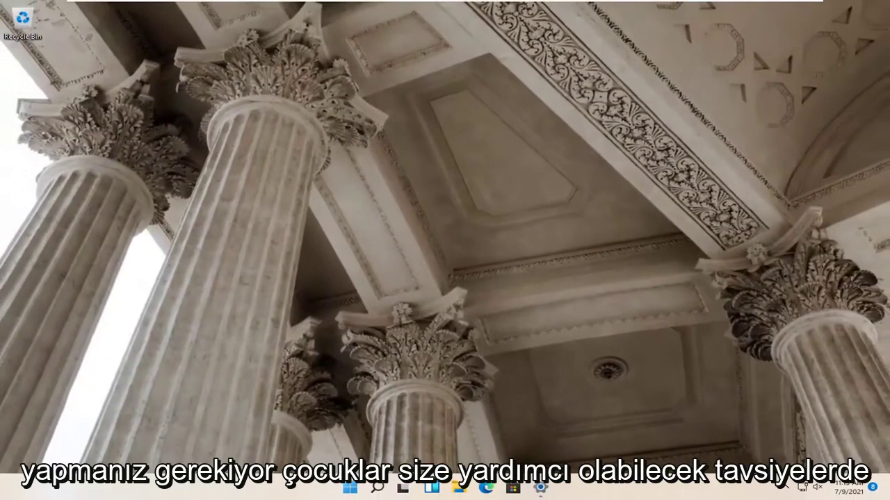